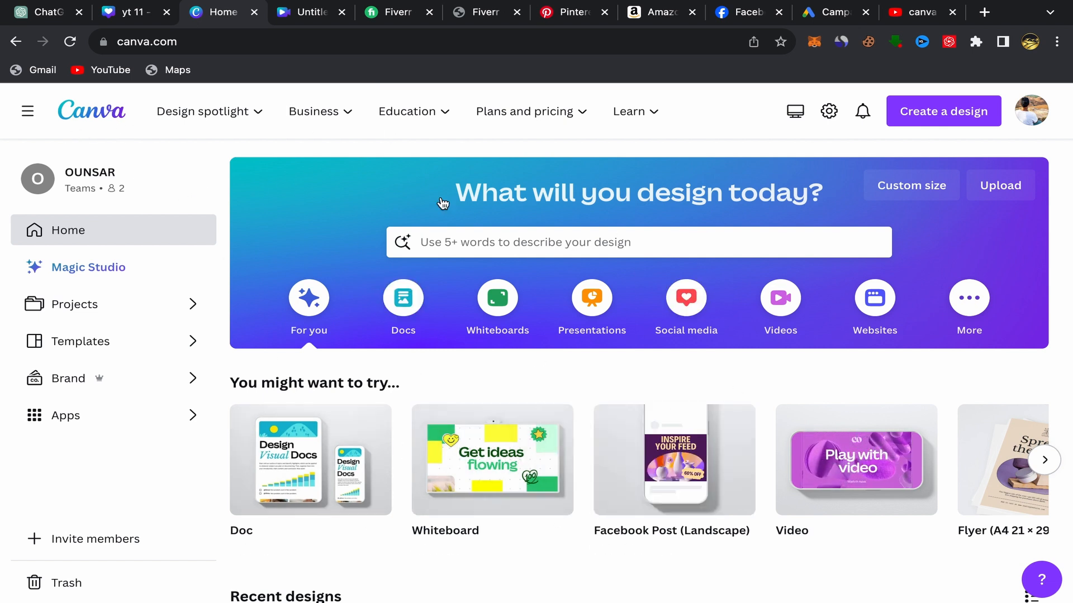
Step: Open the D-ID AI Presenters app details from the AI apps section of Magic Studio
click(83, 271)
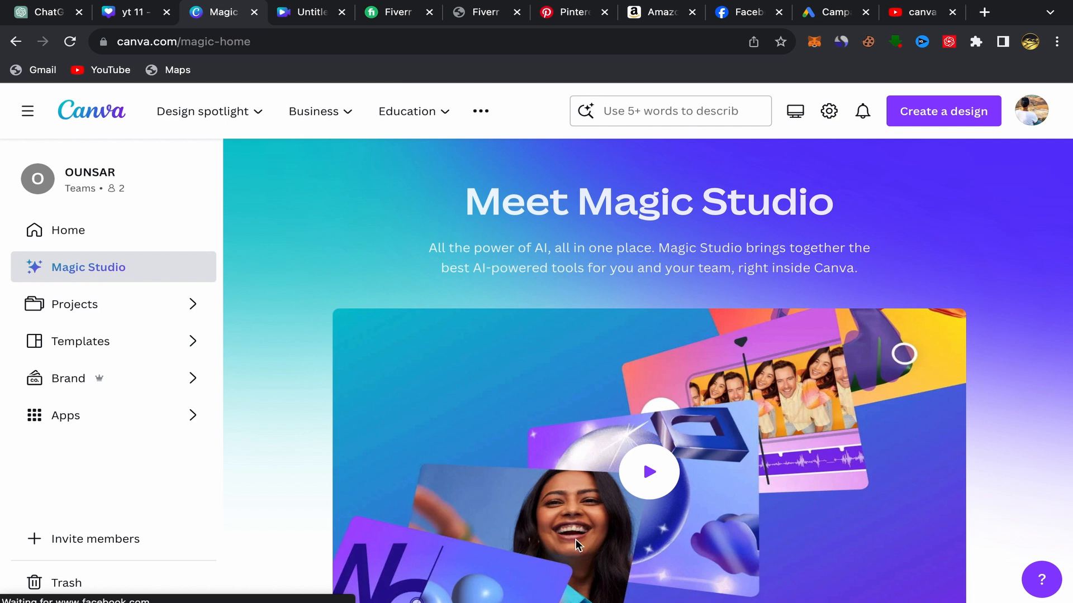
scroll(655, 342, down, 15)
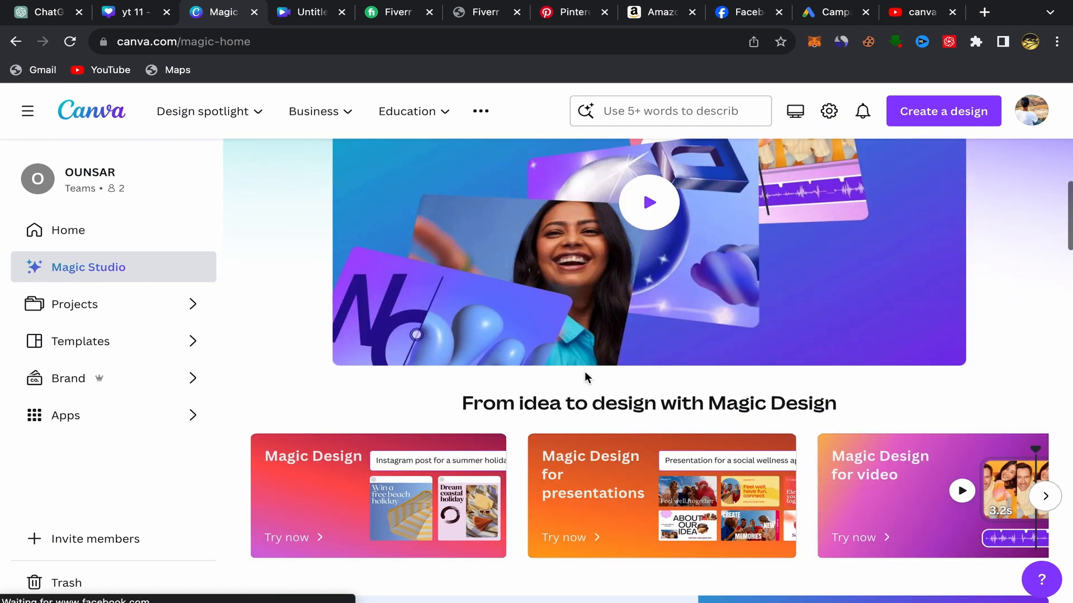
scroll(584, 371, down, 20)
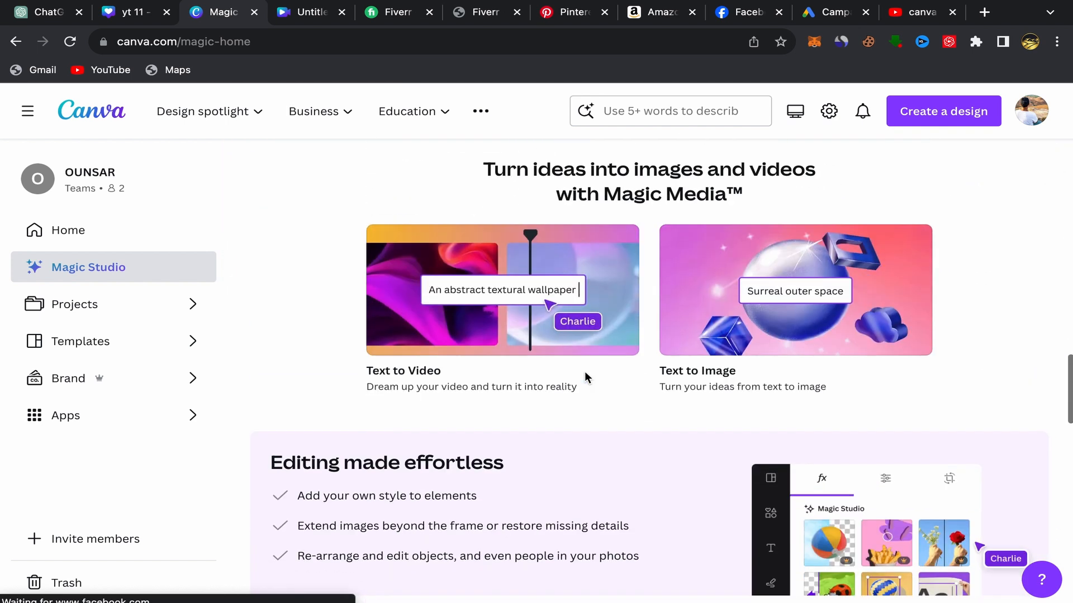
scroll(585, 371, down, 9)
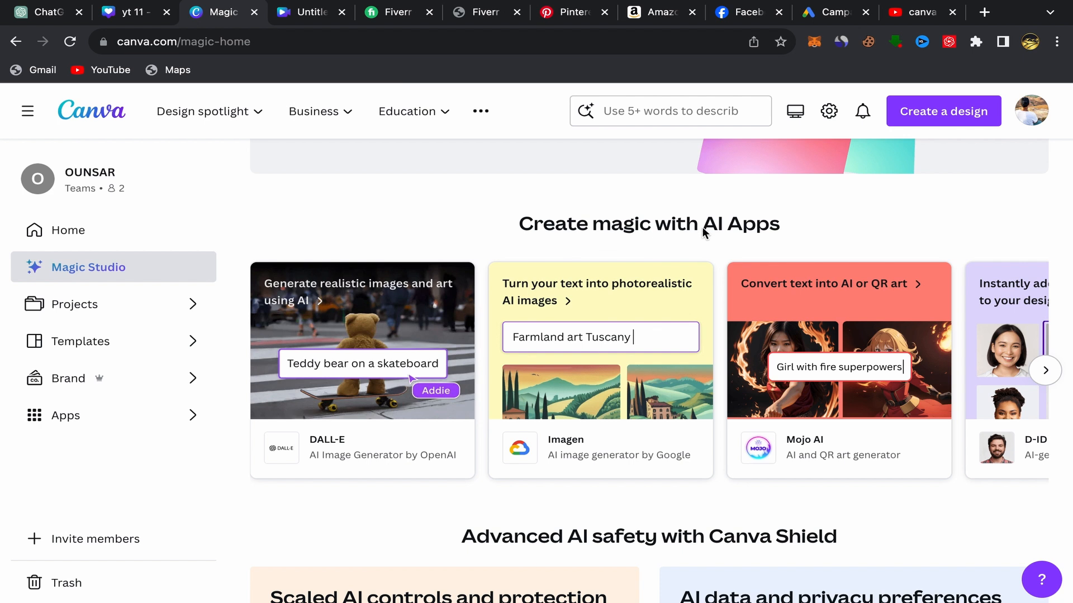
click(1045, 370)
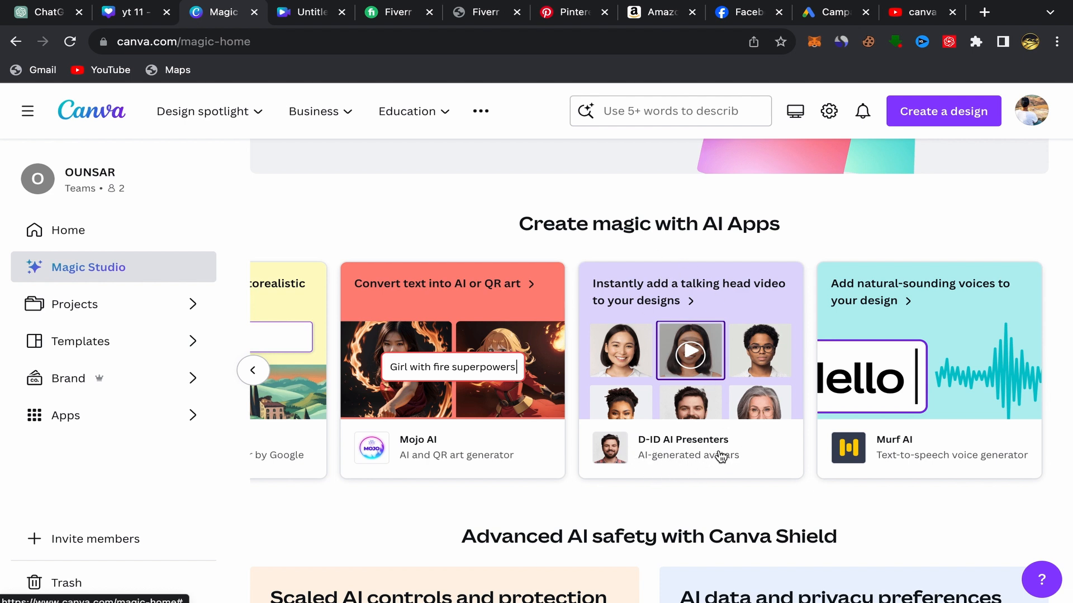
click(697, 371)
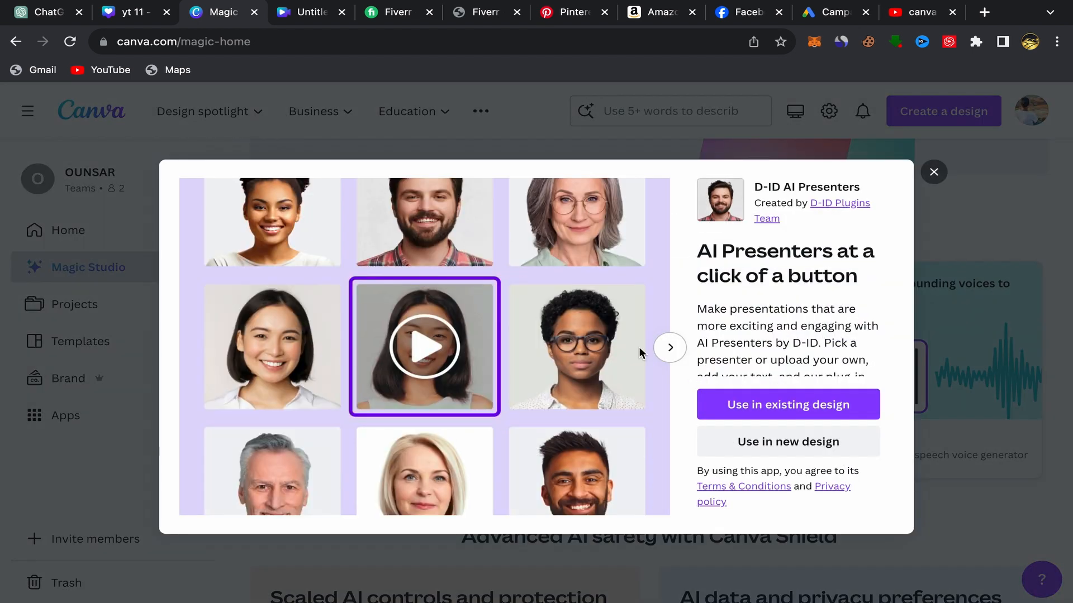
Step: Examine the design types offered for using D-ID AI Presenters in a new design, including Video
click(810, 447)
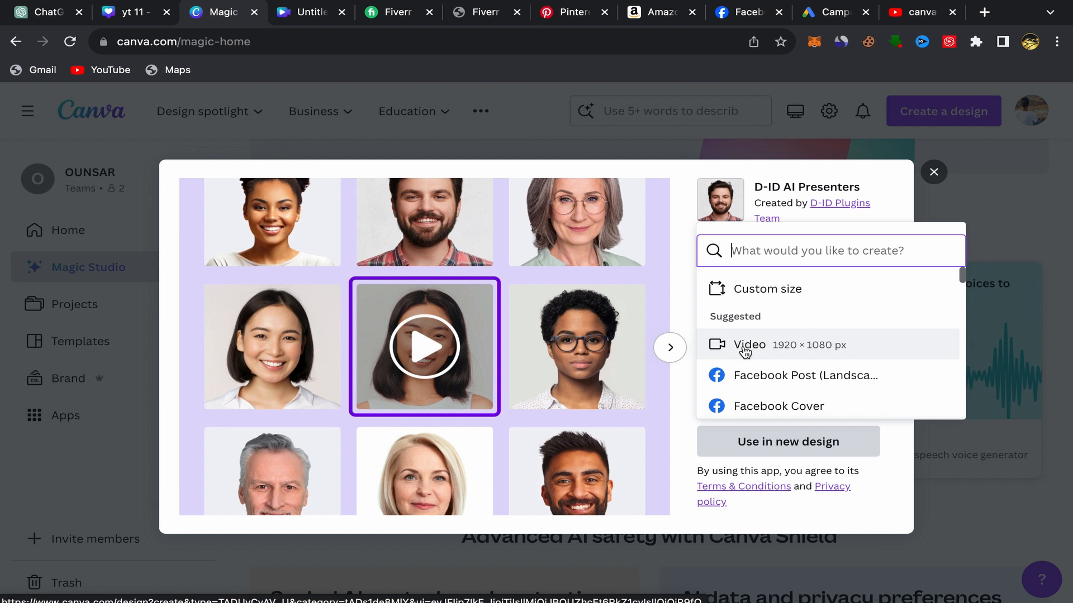
scroll(784, 347, down, 3)
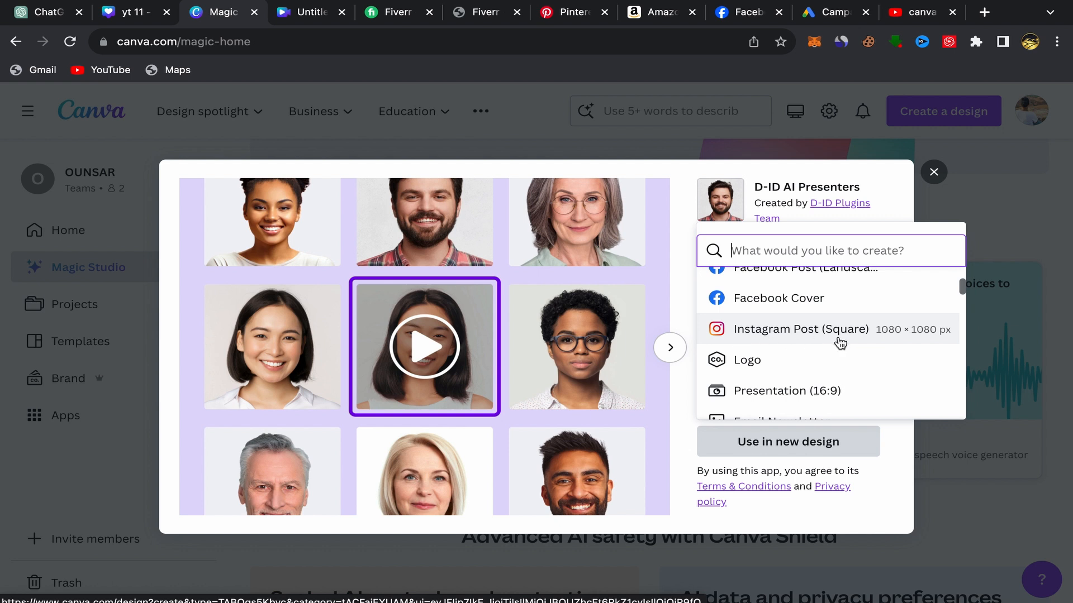
scroll(752, 350, down, 3)
scroll(810, 350, down, 3)
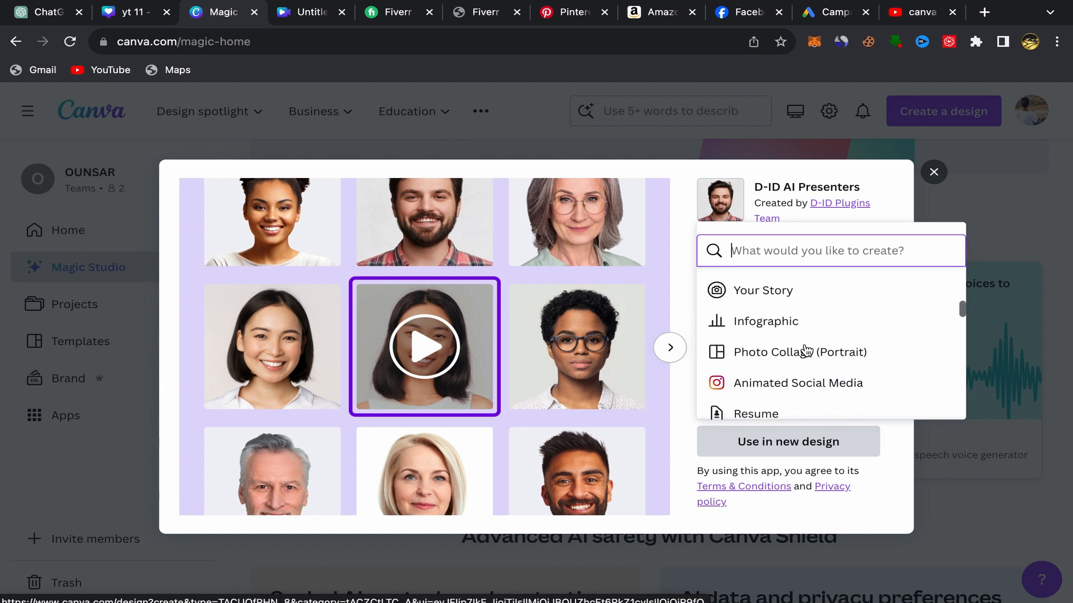
scroll(848, 337, down, 2)
scroll(782, 347, down, 4)
scroll(783, 347, up, 2)
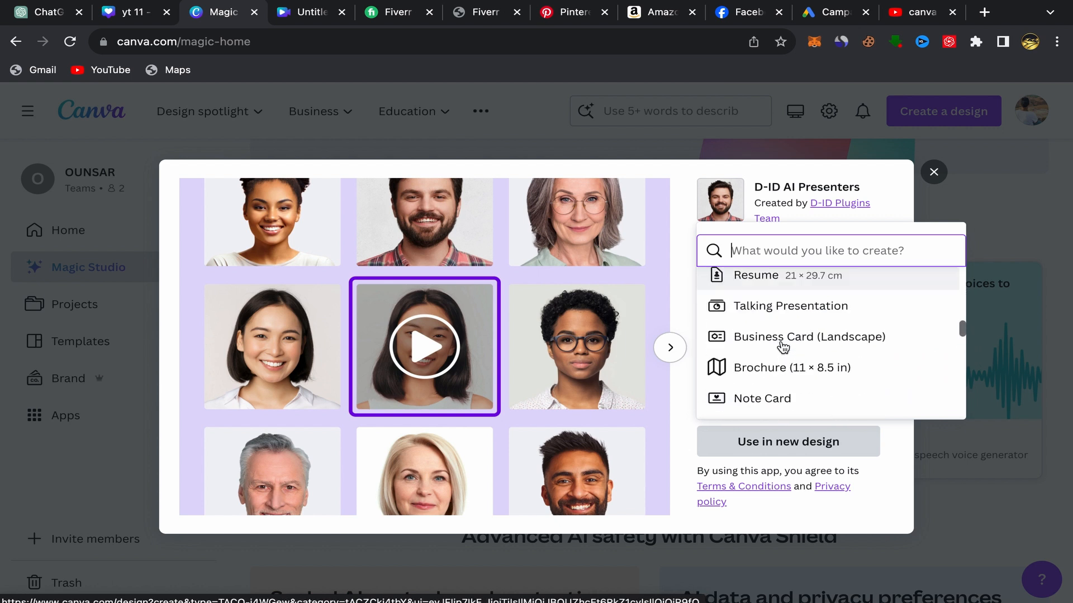
scroll(783, 347, up, 10)
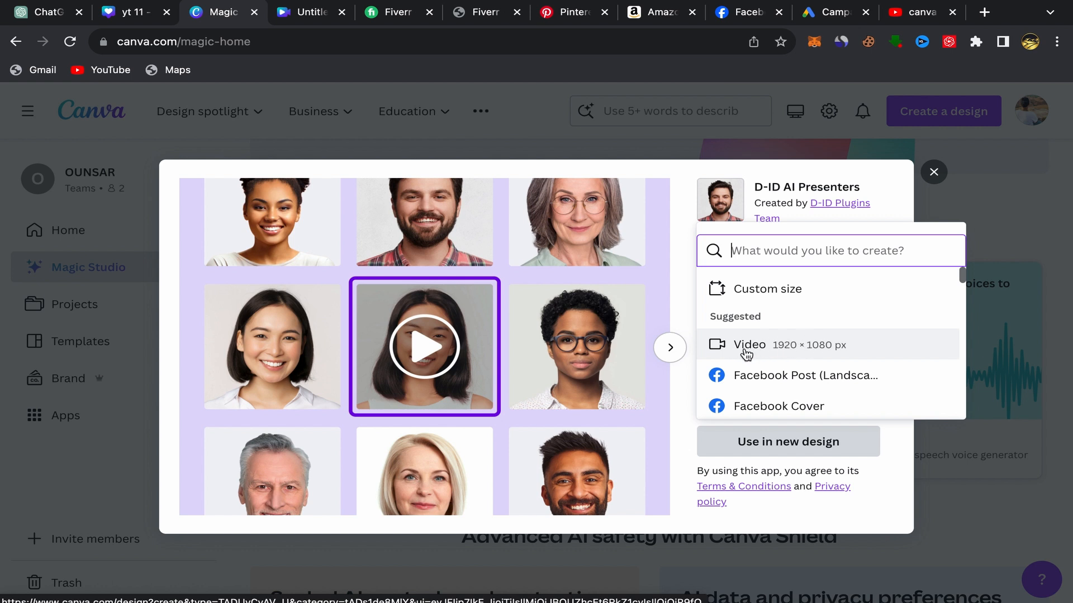
Step: In the already open untitled video design, expand the presenter list and choose the smiling dark-haired bearded man in the dark shirt
click(321, 15)
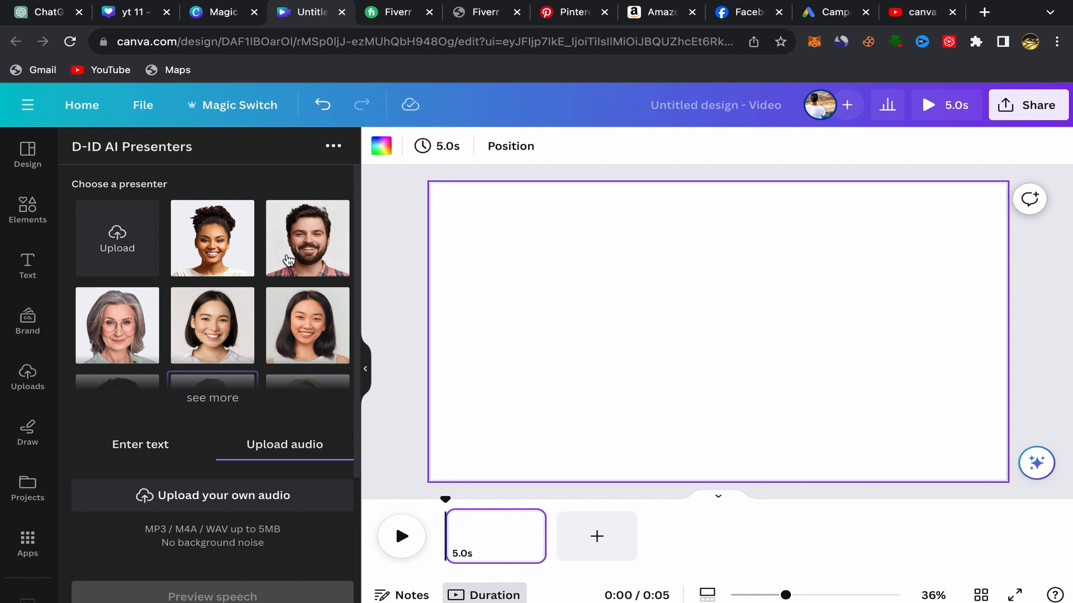
click(217, 399)
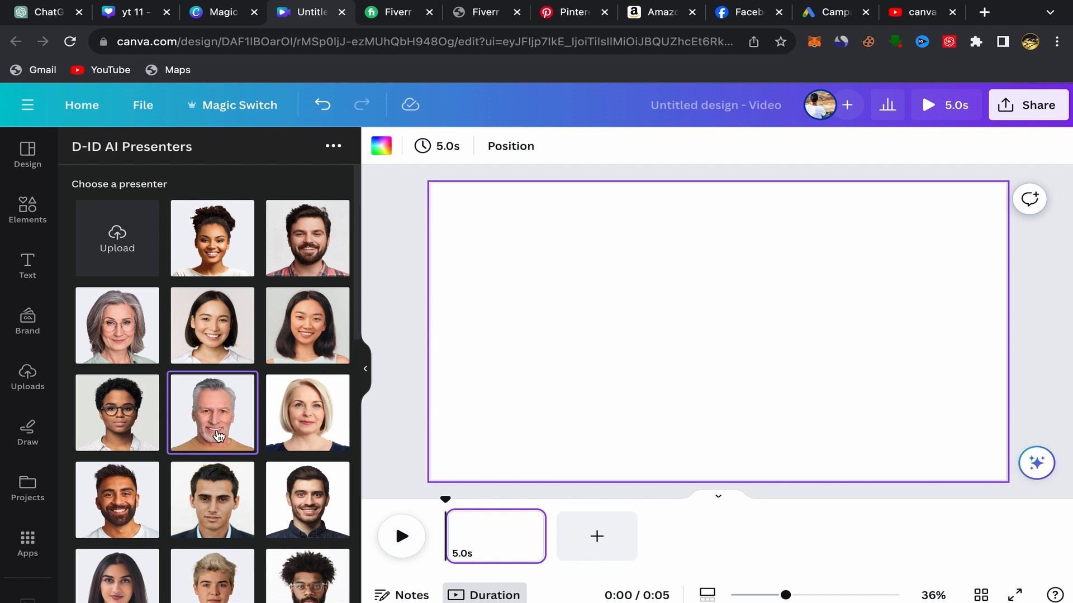
scroll(200, 461, down, 2)
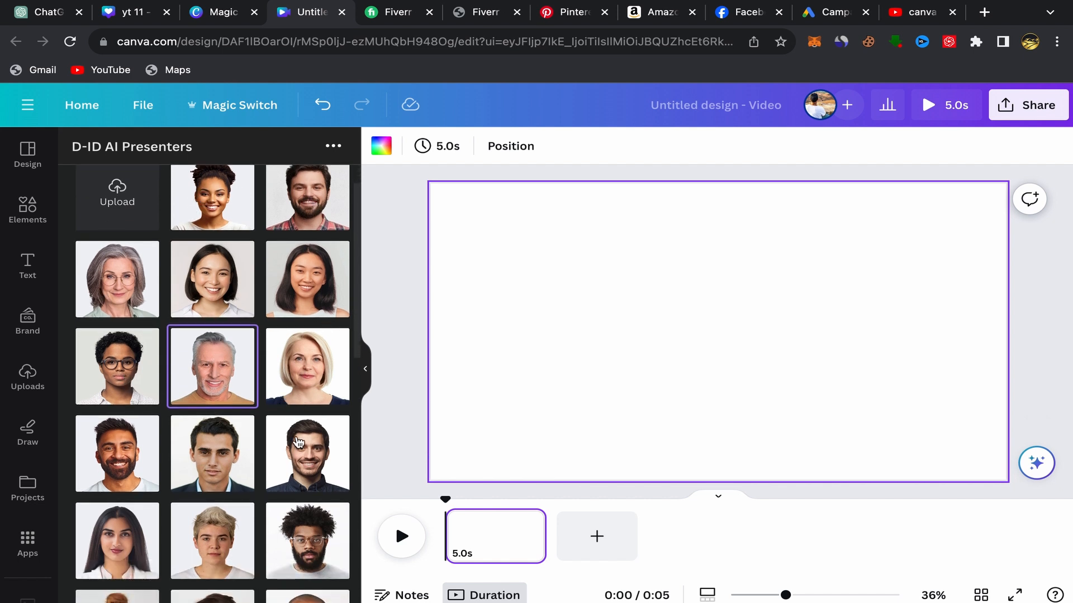
scroll(299, 443, down, 5)
scroll(299, 443, down, 1)
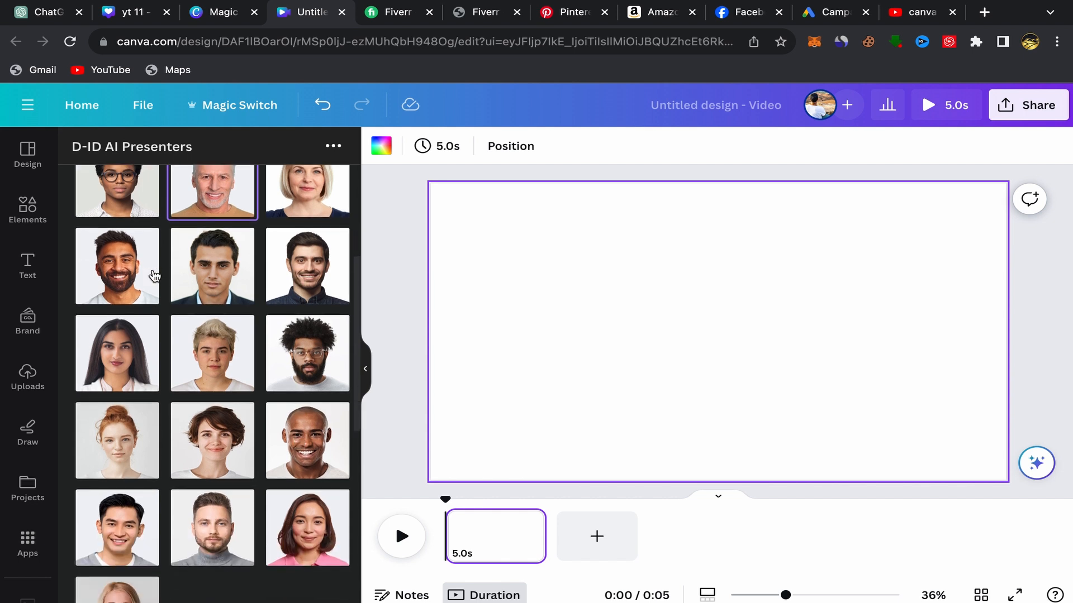
click(308, 278)
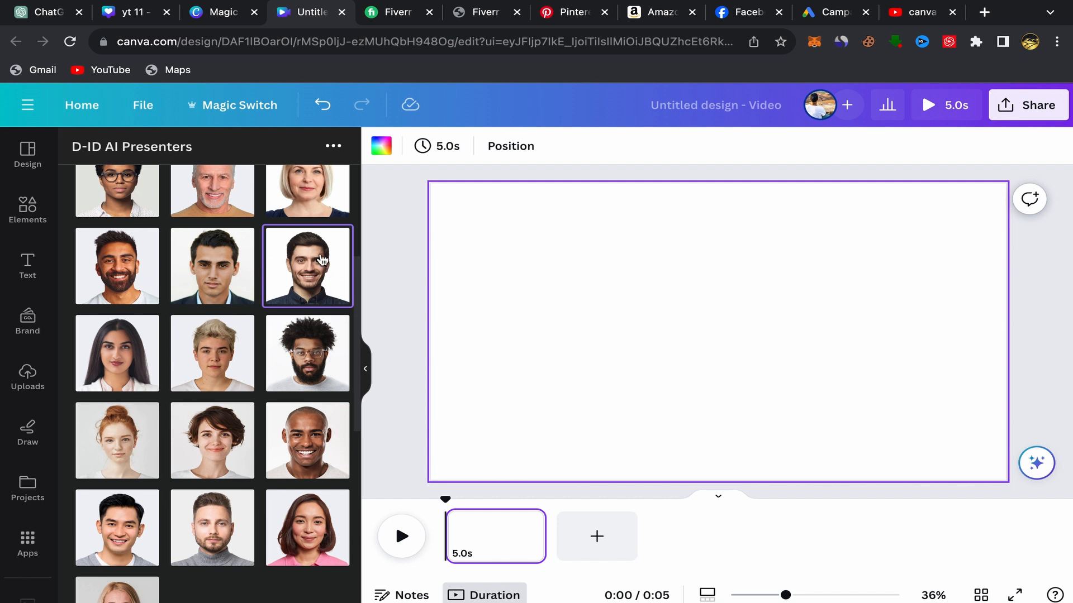
Step: Switch the presenter's speech source to entered text and look through the available languages without changing the selection
scroll(283, 335, down, 7)
scroll(285, 361, down, 1)
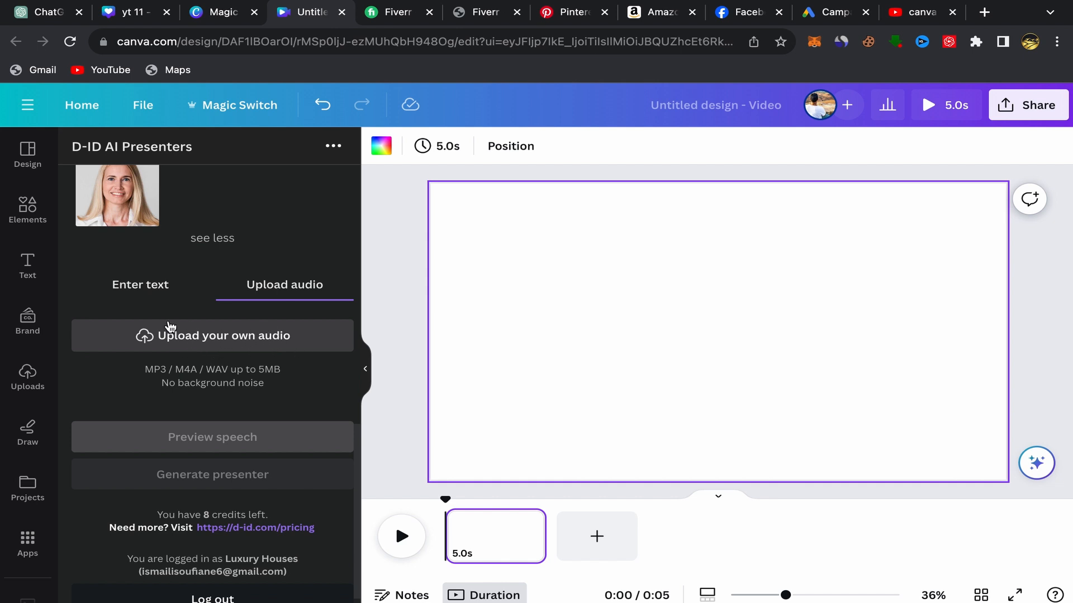
click(138, 294)
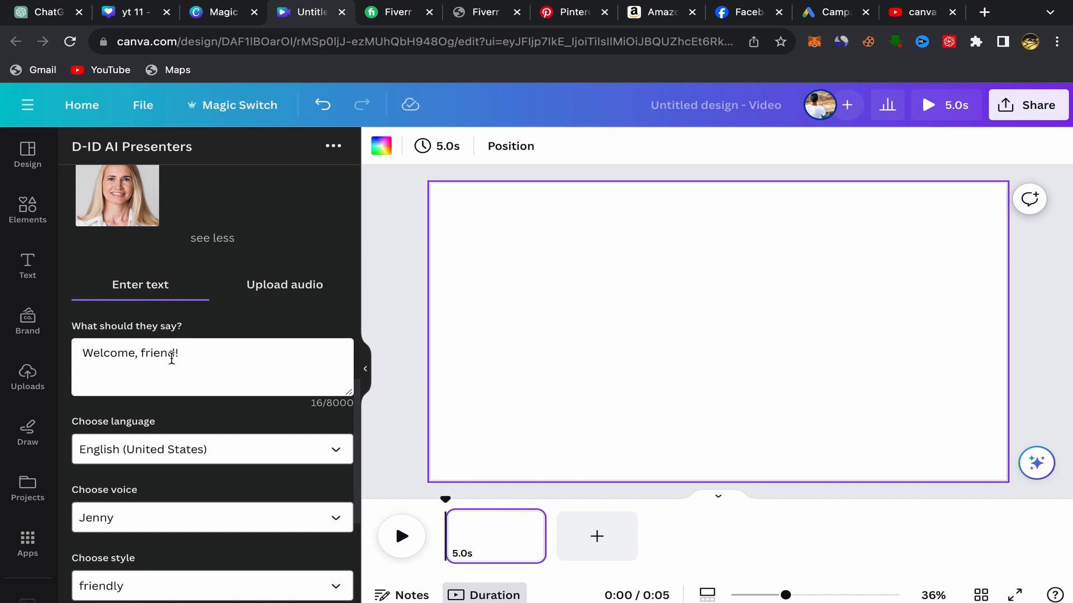
scroll(192, 419, down, 2)
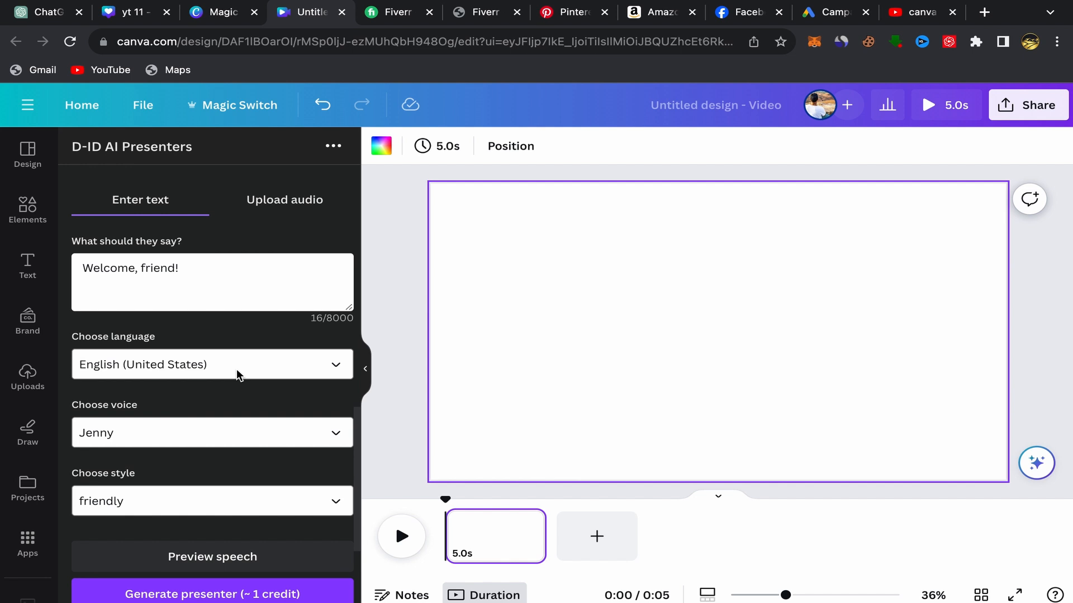
click(276, 369)
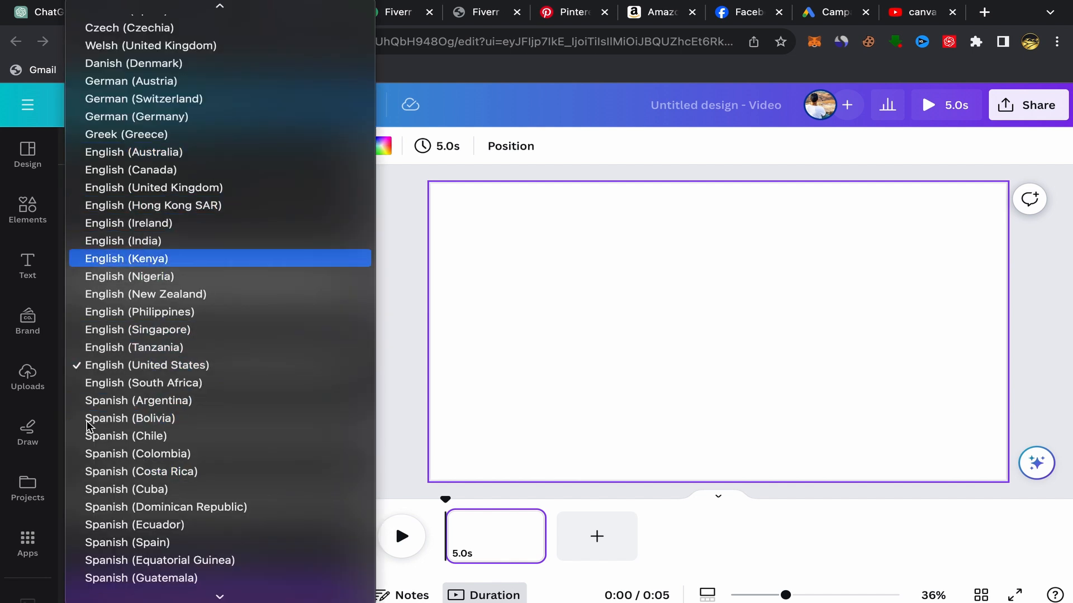
click(378, 368)
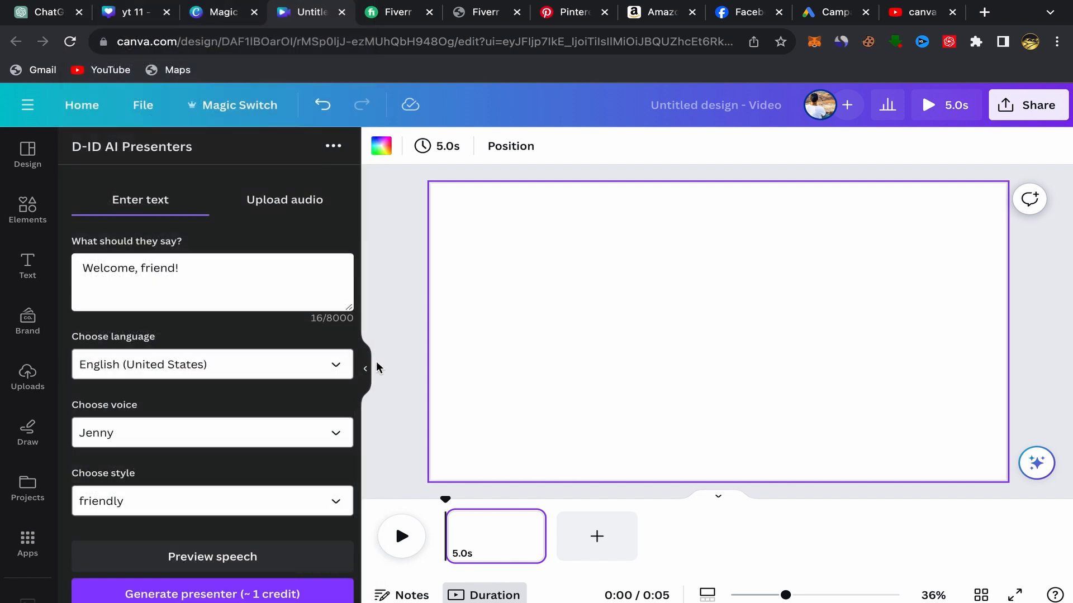
Step: Look through the voice and speaking style options for the text speech, keeping the friendly style
scroll(199, 371, down, 2)
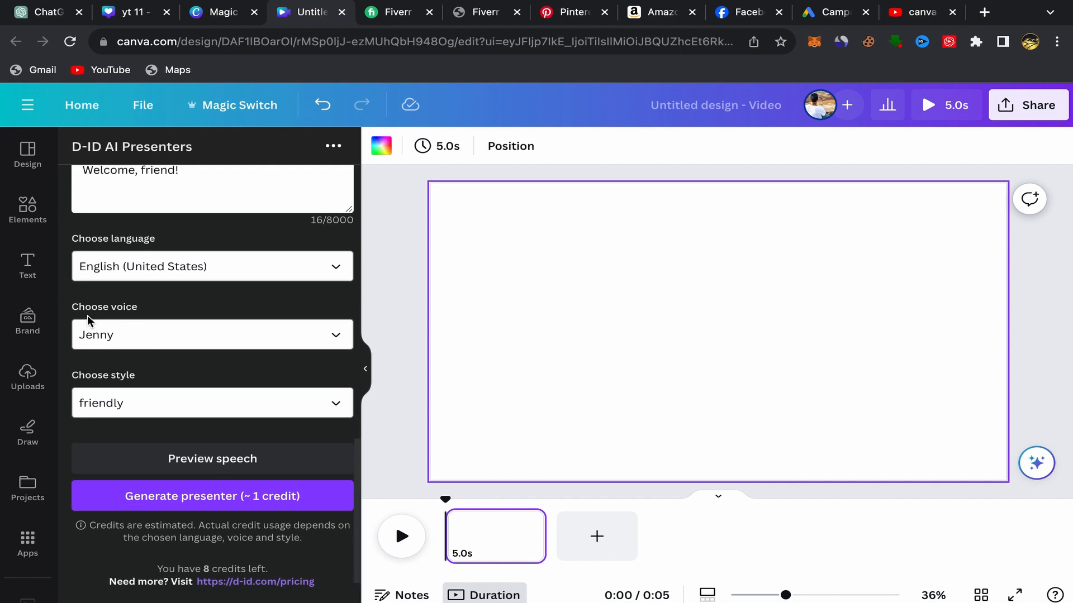
click(187, 339)
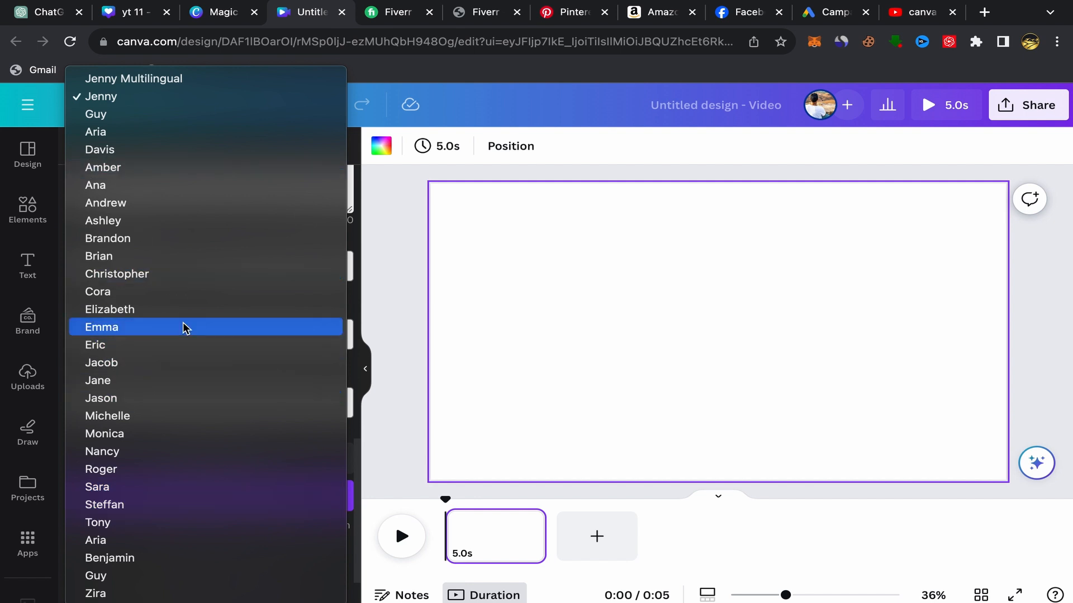
click(404, 317)
scroll(218, 364, down, 2)
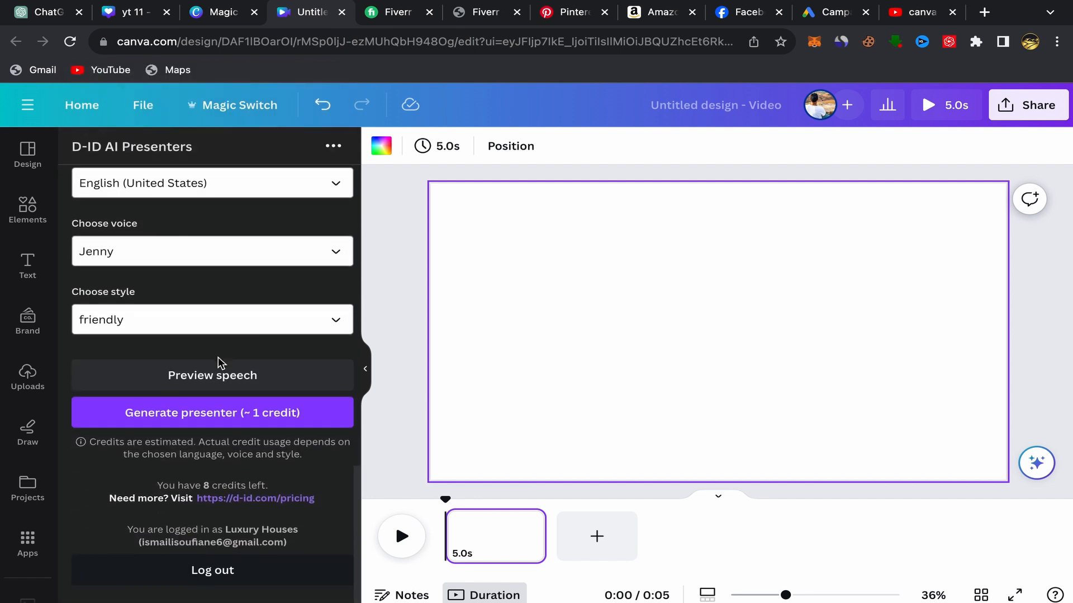
click(192, 327)
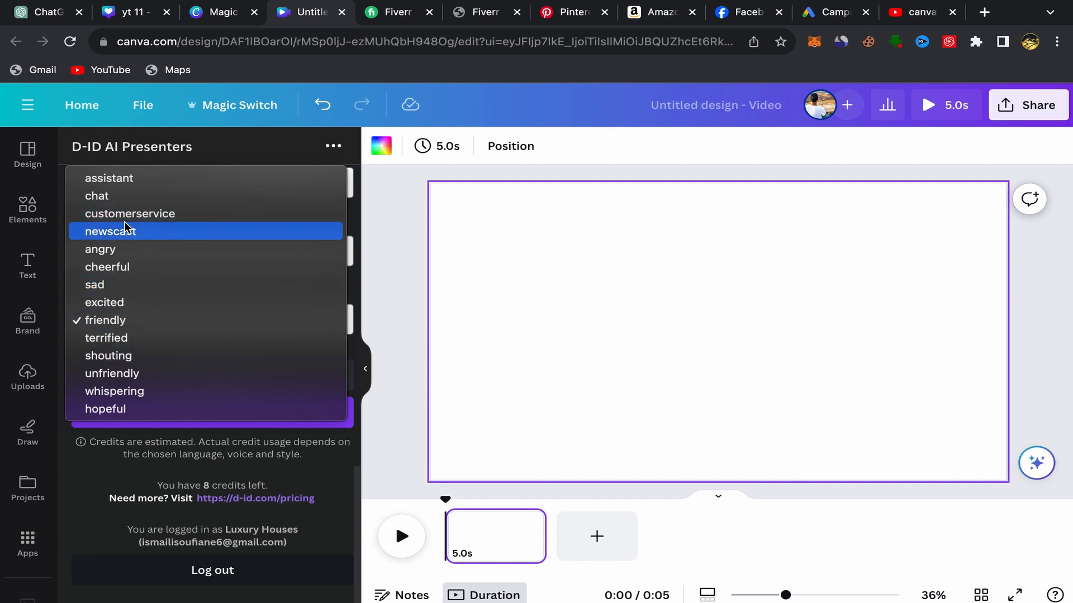
click(106, 324)
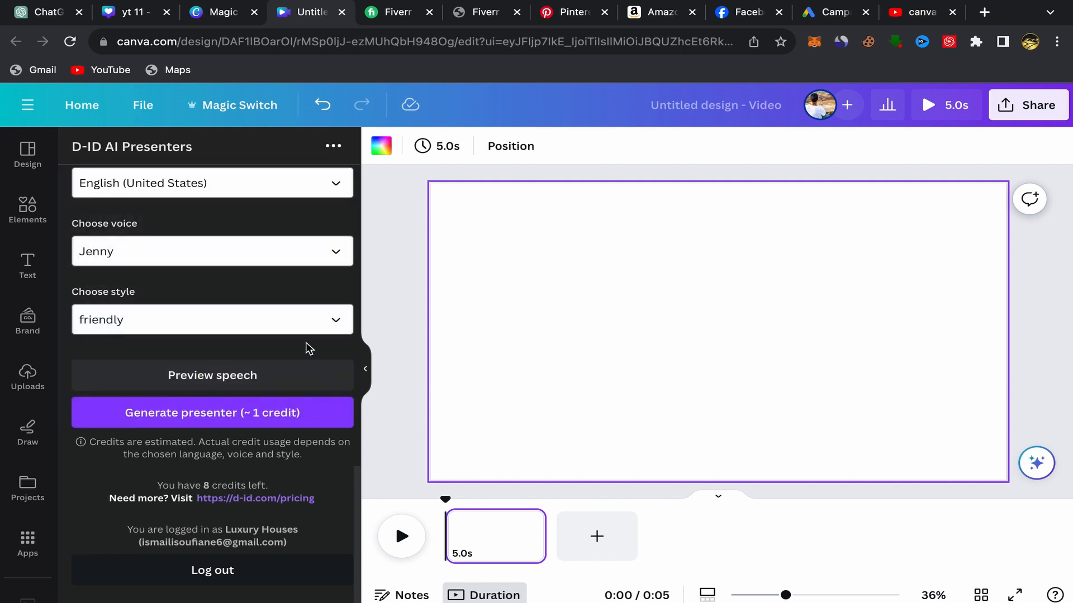
click(214, 414)
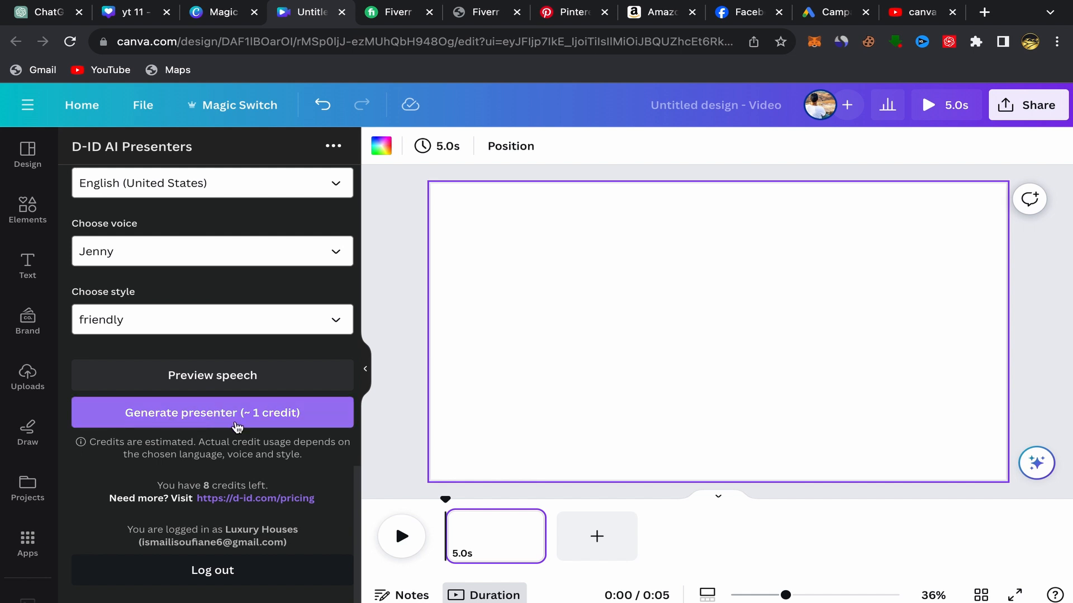
Step: Switch the presenter's speech source to uploaded audio and start choosing an audio file from the computer
scroll(268, 377, up, 7)
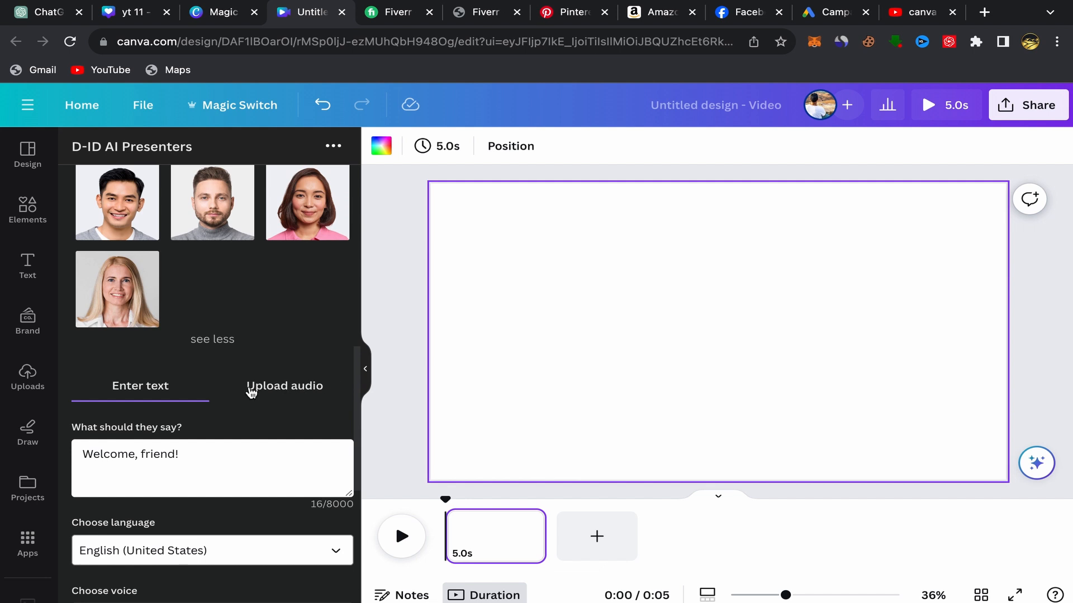
click(276, 395)
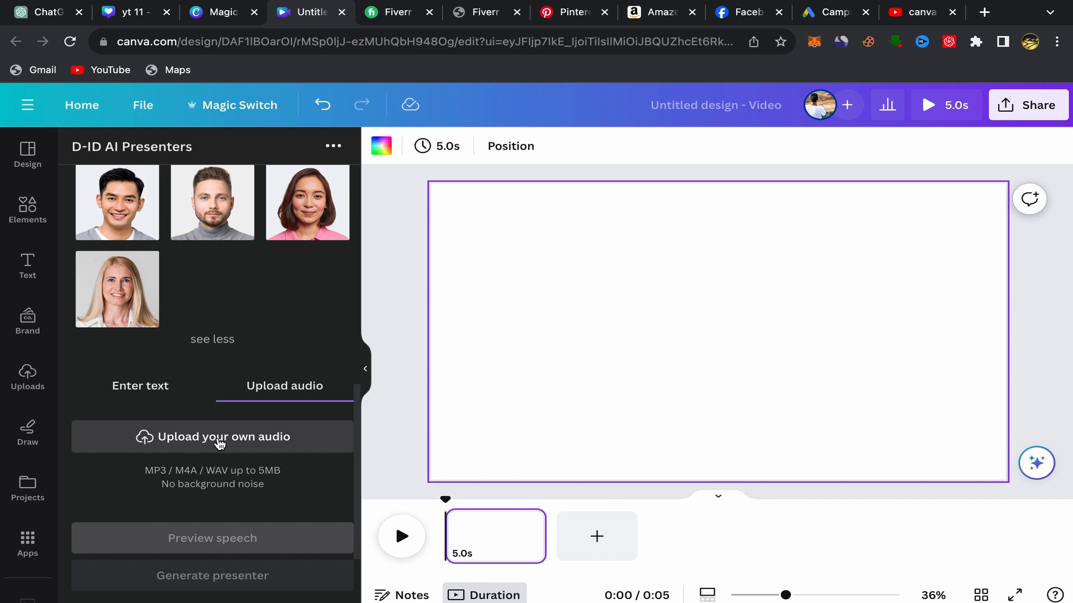
click(219, 443)
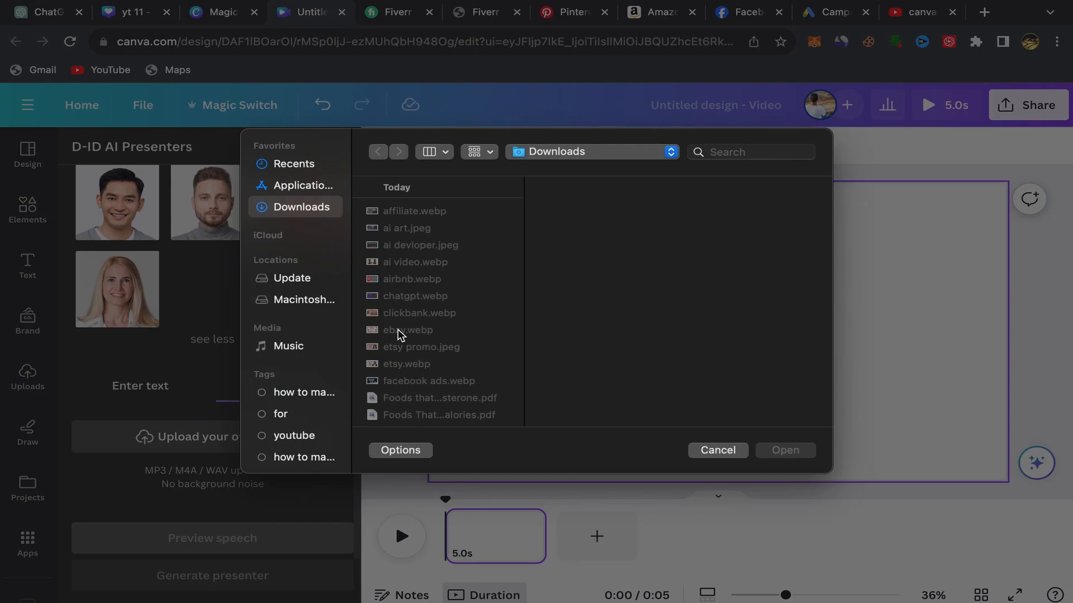
Step: Find One Hold up one finger 1.wav in Downloads, listen to a short preview, and upload it as the presenter's audio
scroll(419, 352, down, 5)
scroll(414, 361, down, 3)
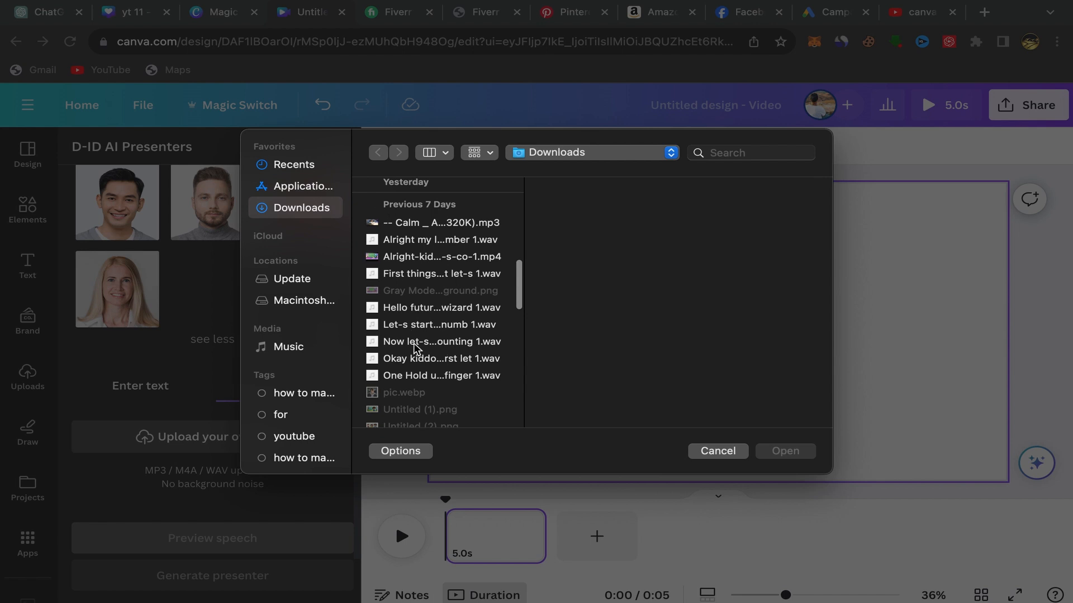
click(414, 343)
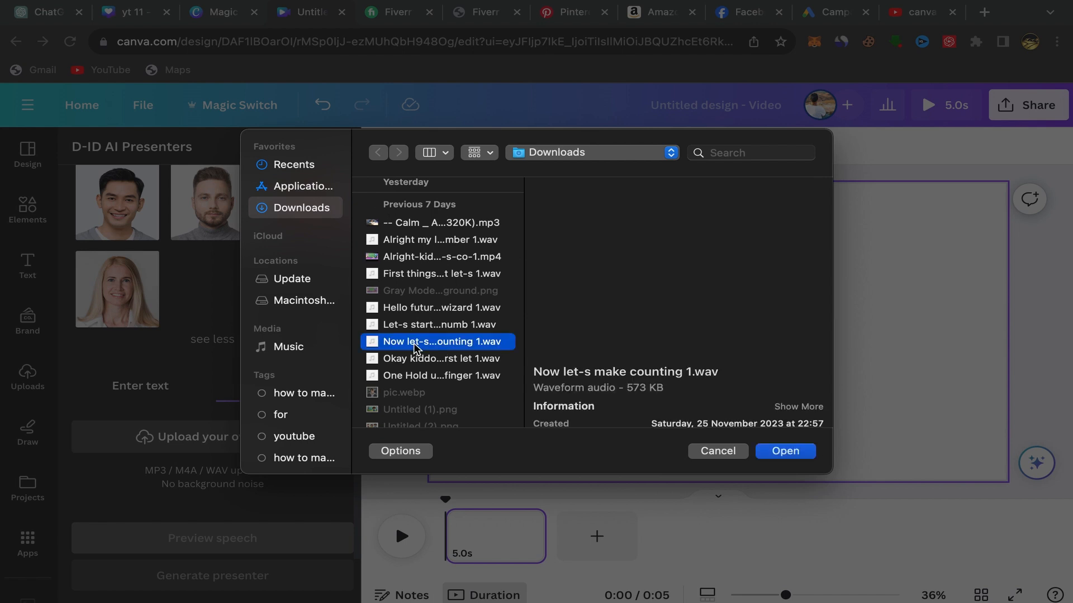
click(430, 375)
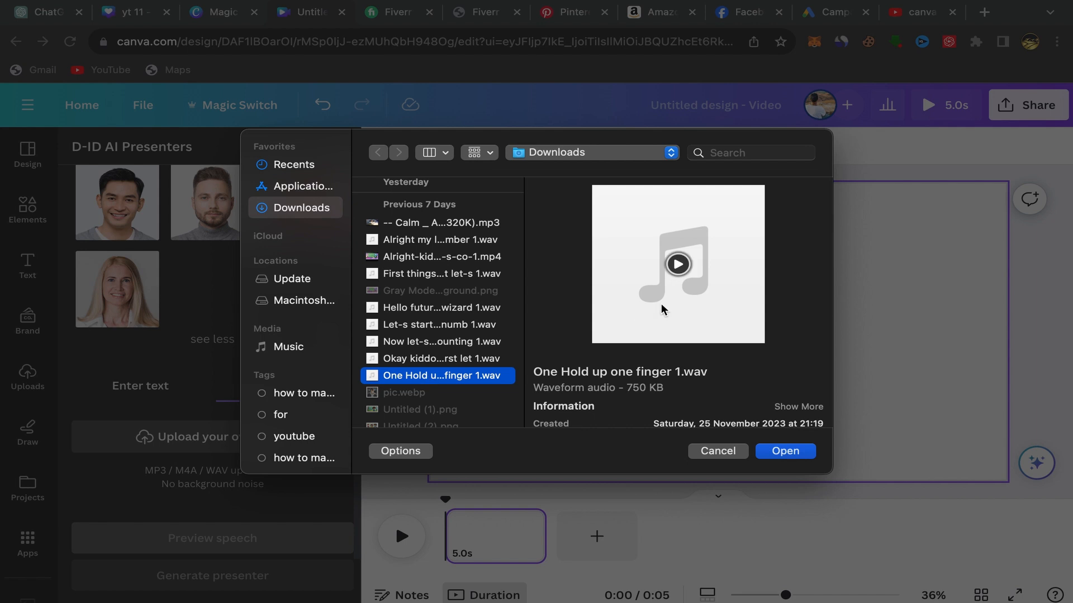
click(679, 266)
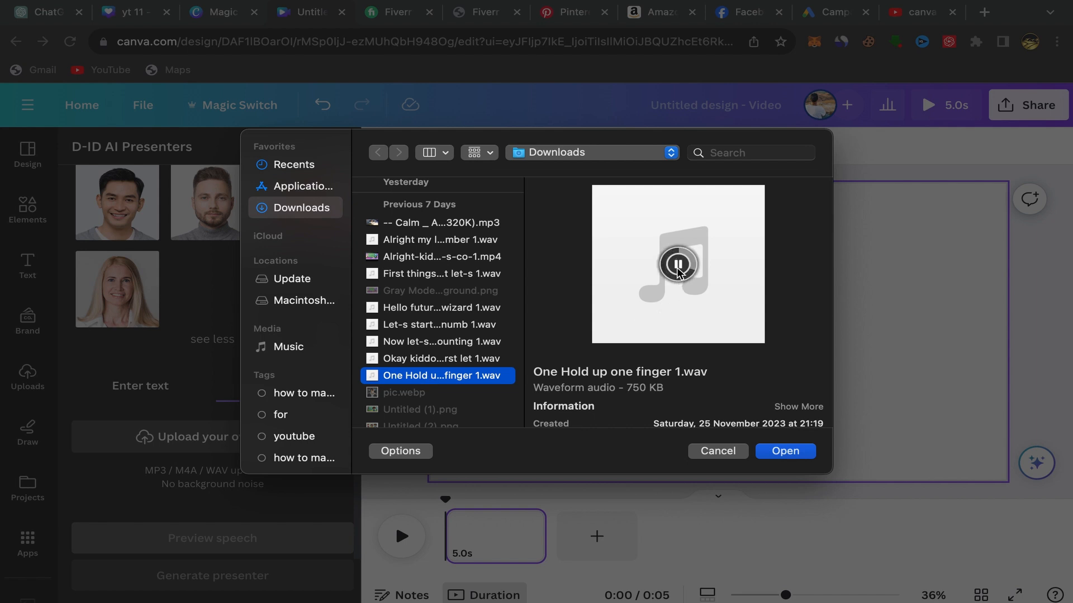
click(678, 267)
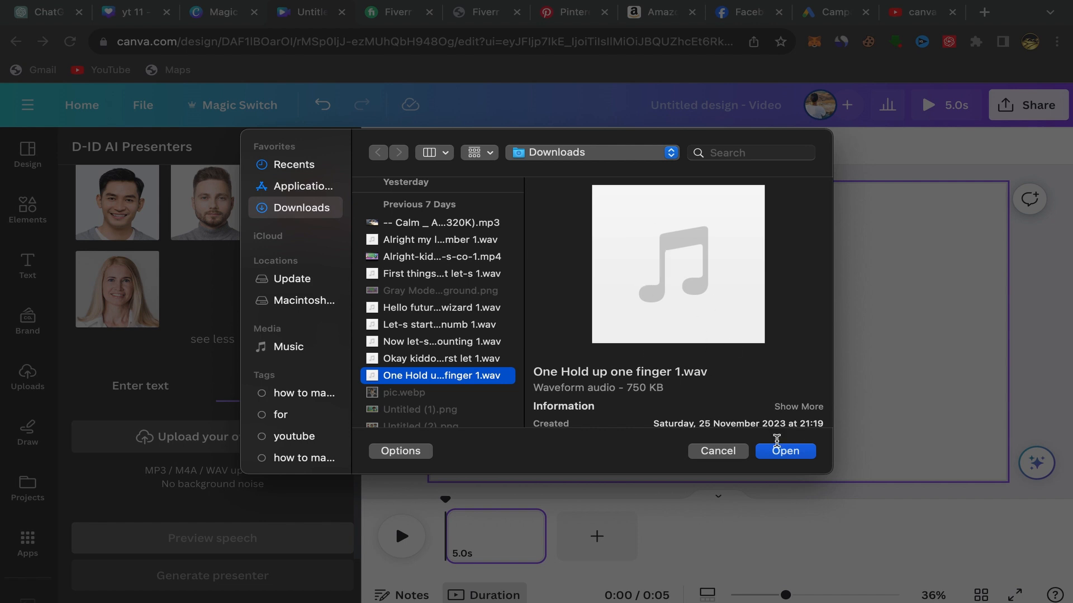
click(786, 451)
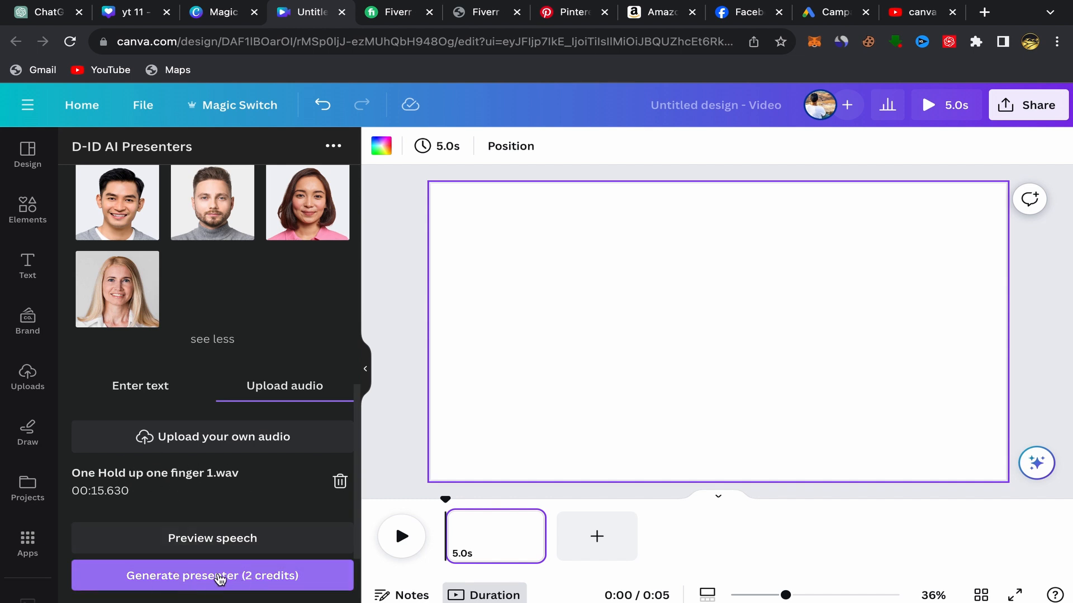
Step: Generate the presenter video from the uploaded audio and enlarge it to fill the full height of the design page
click(197, 581)
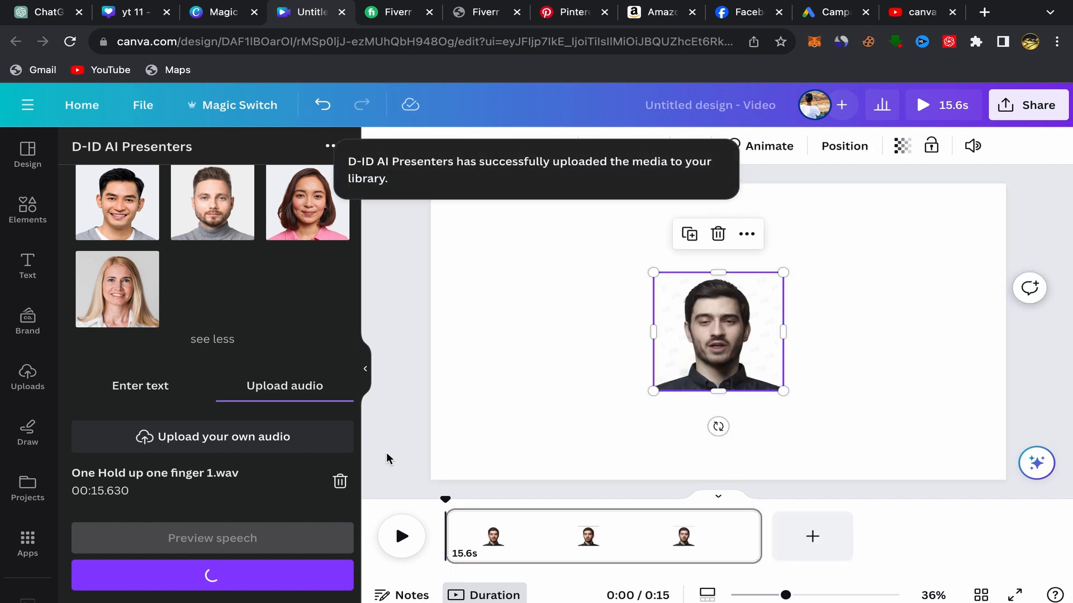
click(406, 452)
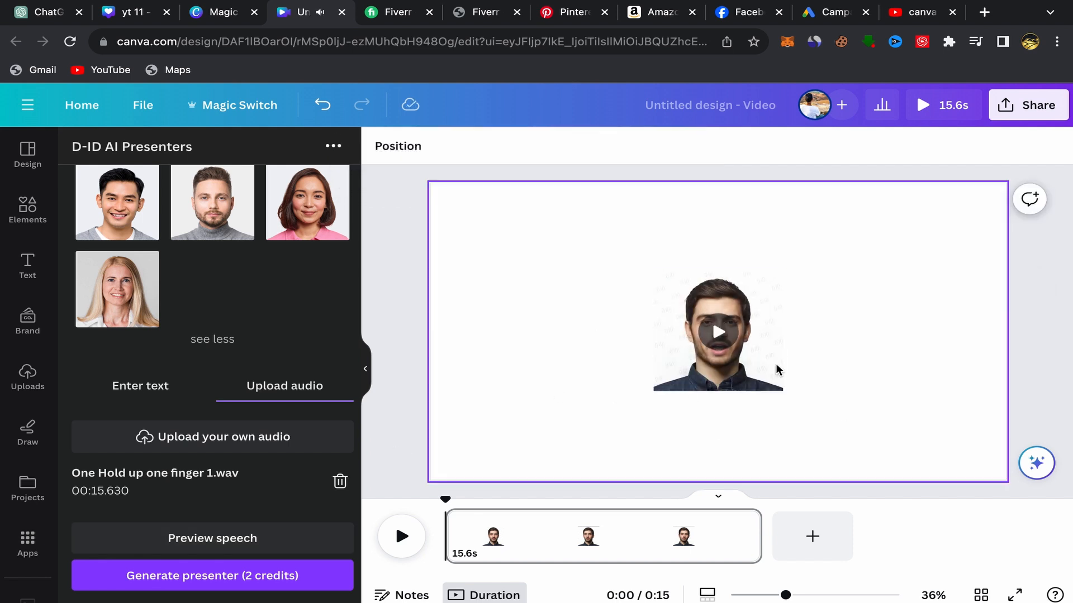
click(673, 324)
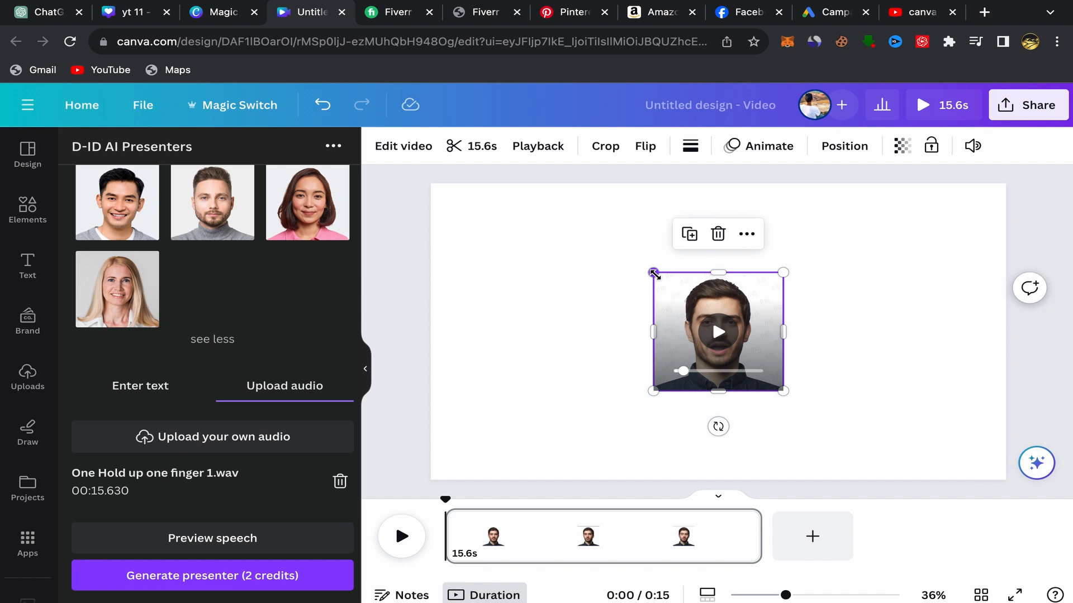
drag(654, 272, 546, 195)
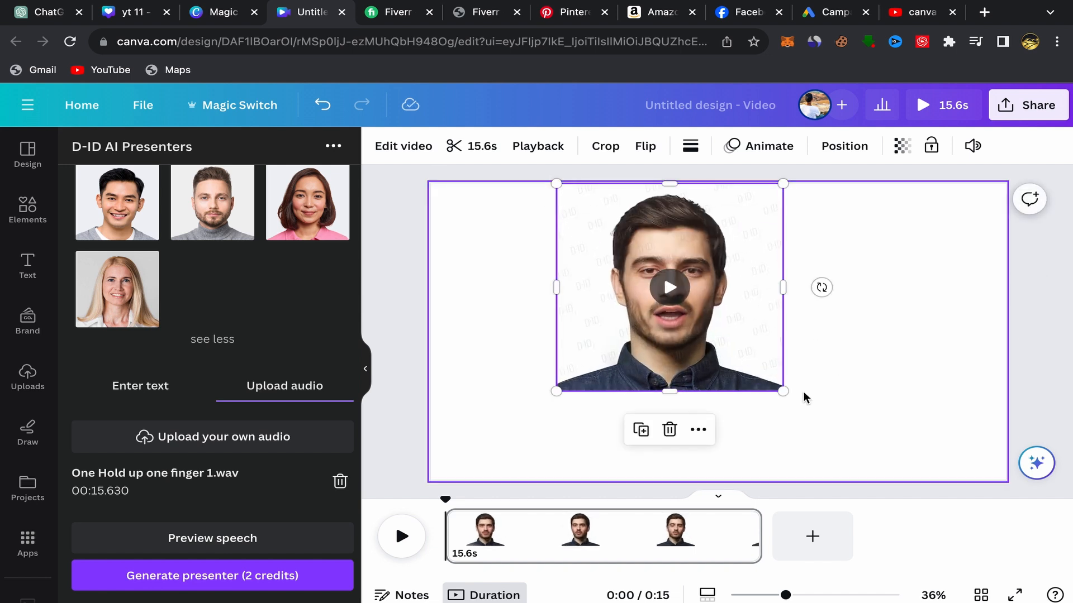
drag(784, 392, 896, 469)
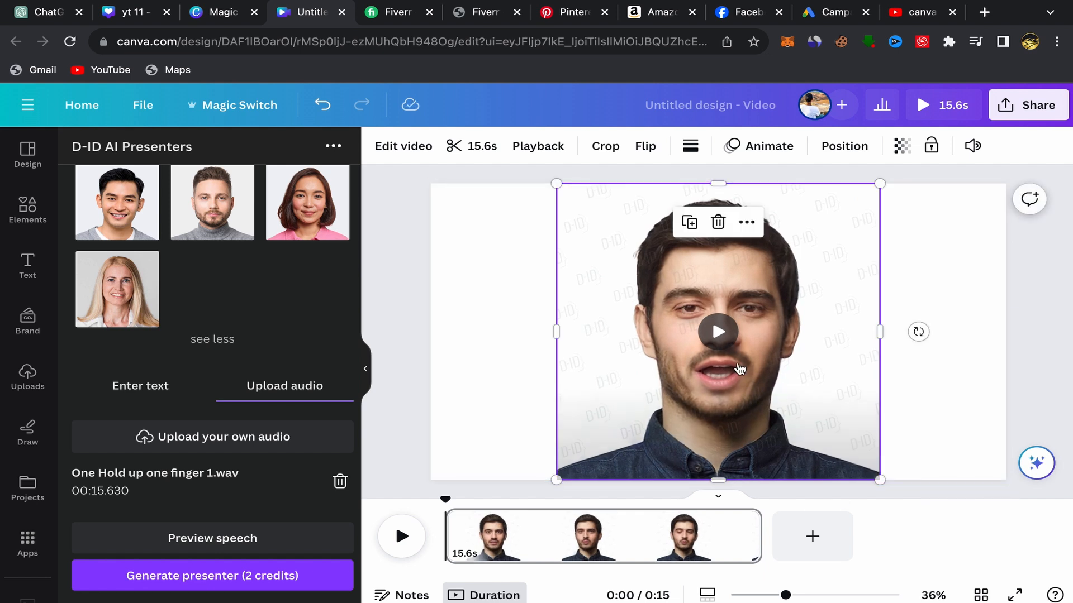
Step: Play the design from the start through to the end to review the talking presenter, adjusting the sound volume during playback
click(403, 533)
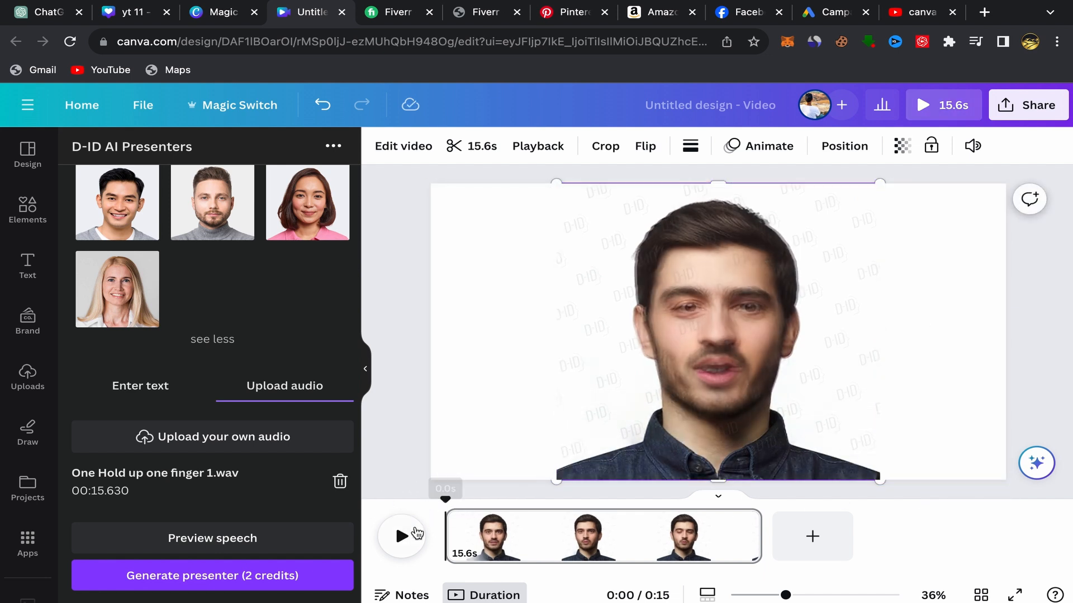
key(XF86AudioRaiseVolume)
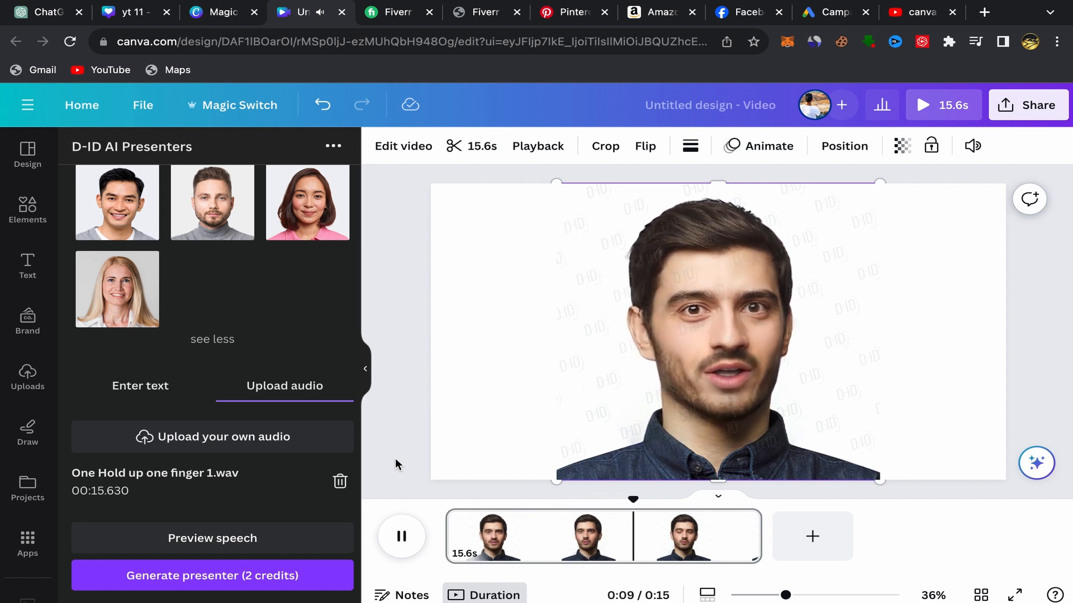
key(XF86AudioLowerVolume)
key(XF86AudioLowerVolume)
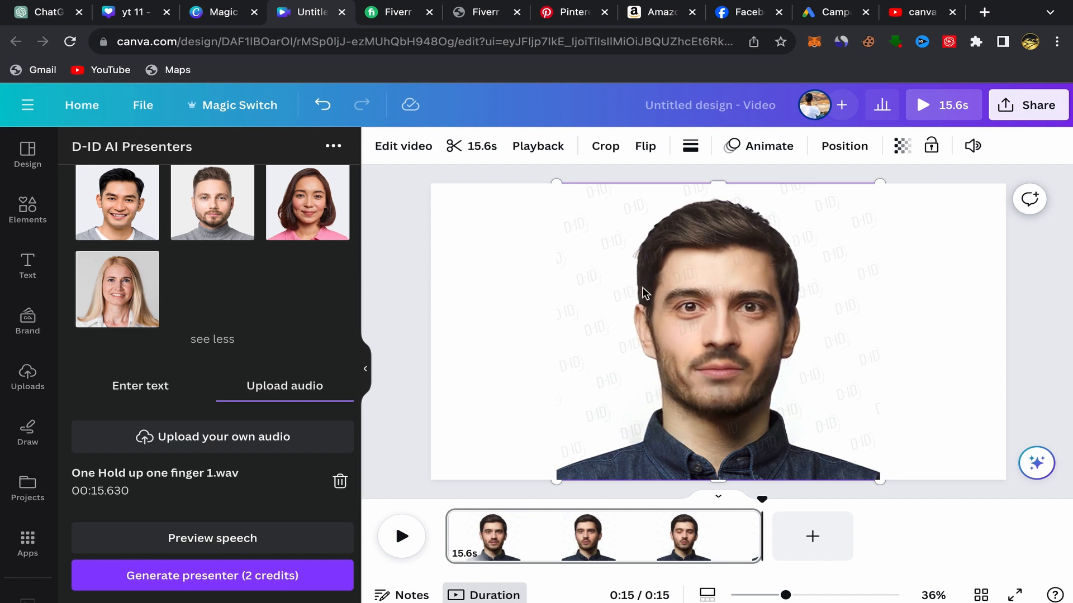
Step: Return to the start of the presenter list and look over the design's sharing and download options, closing them without choosing any
click(244, 228)
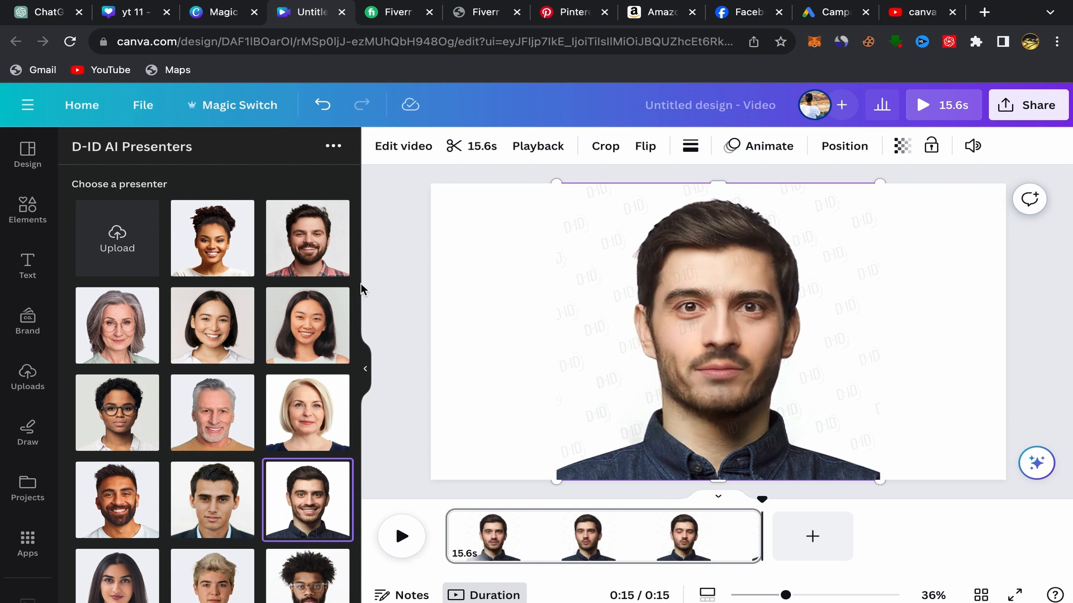
click(1028, 105)
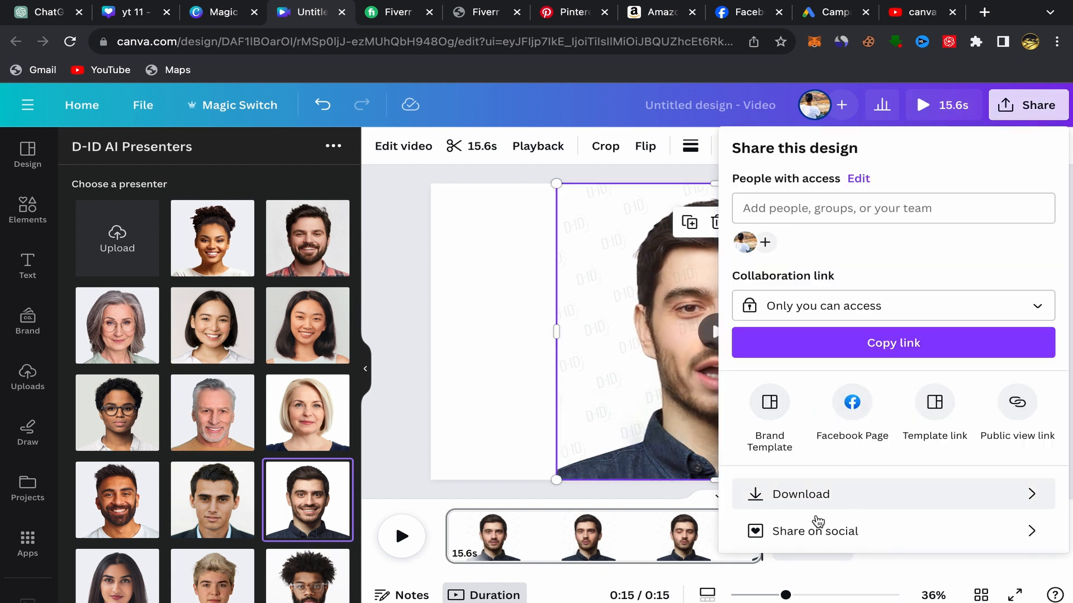
click(401, 413)
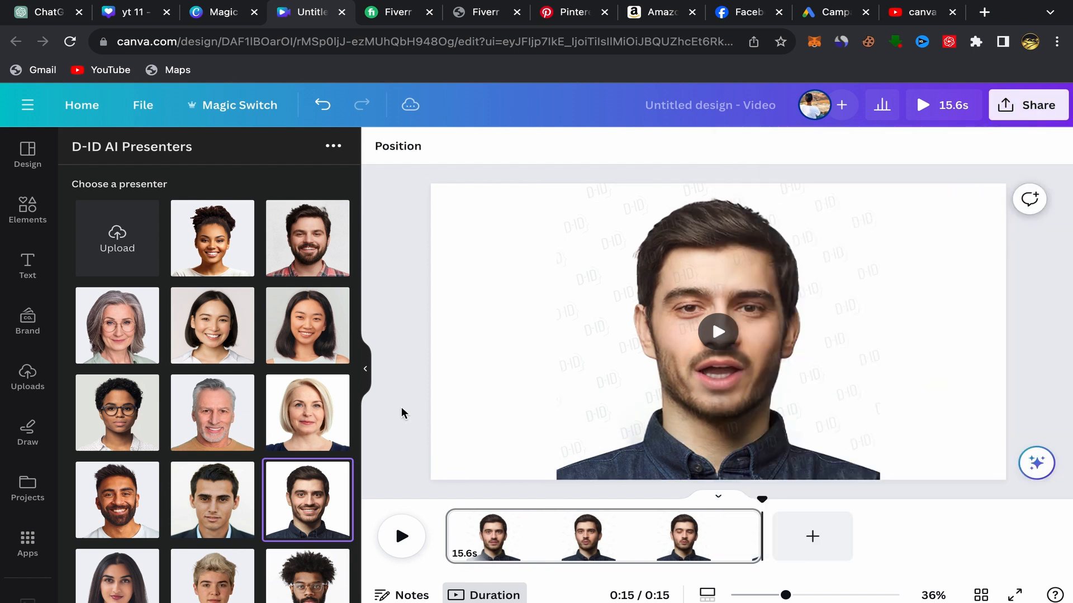